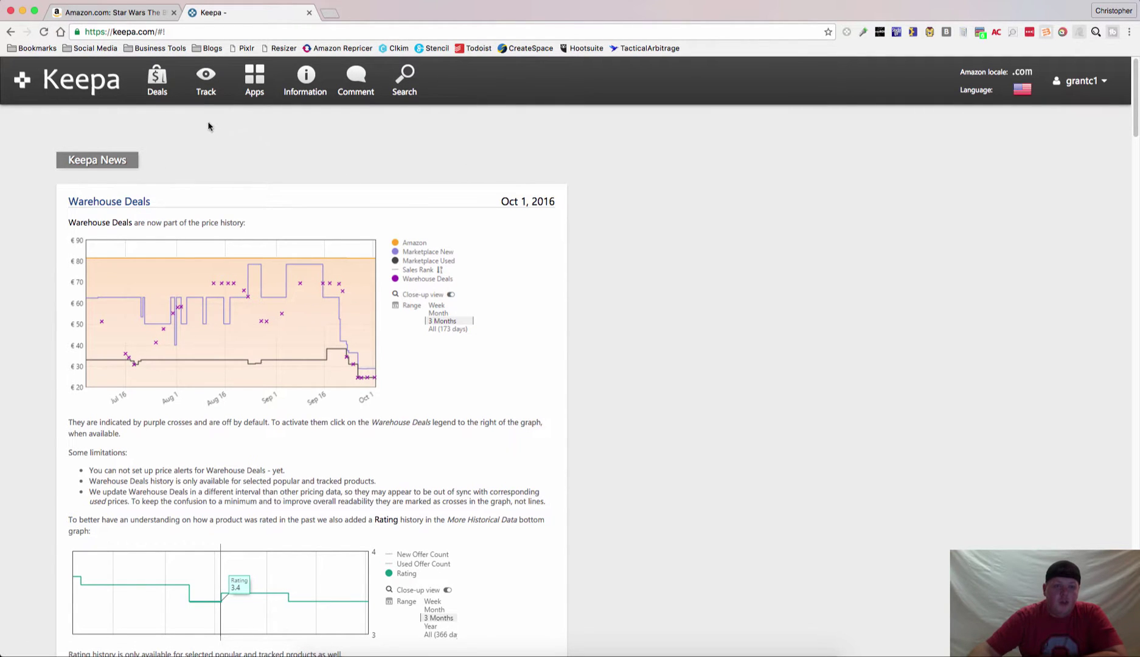
# Step: Open Keepa's Daily Drops deals page from the top navigation bar
pyautogui.click(165, 89)
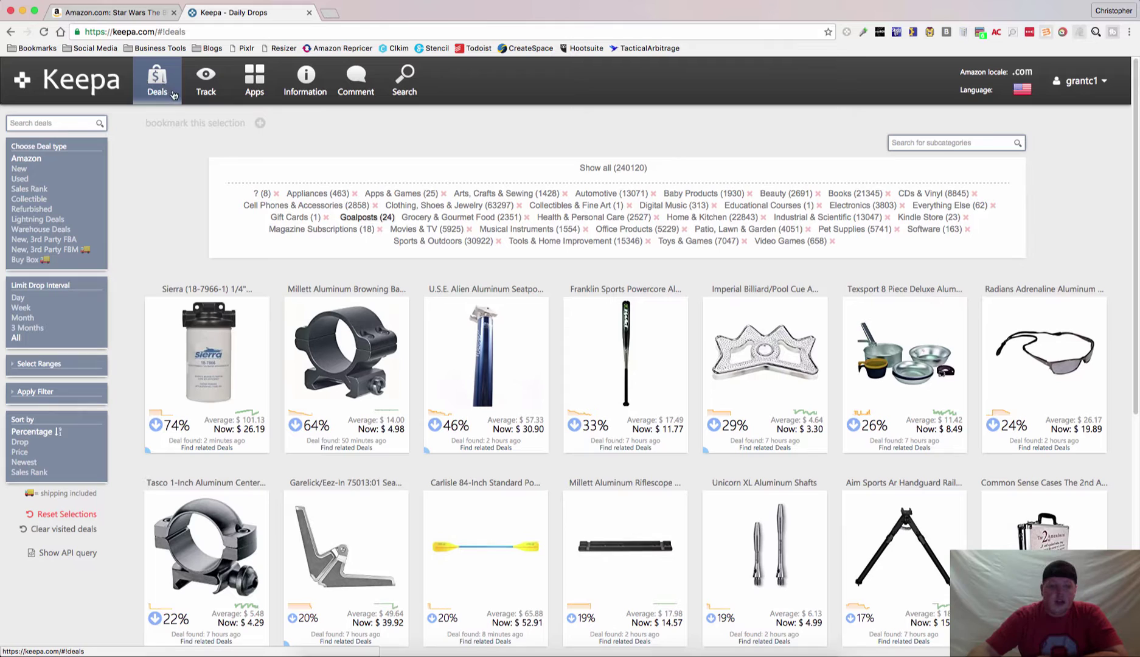
# Step: Limit the deals to drops within the last day, leaving three Goalposts products
pyautogui.scroll(-3, 161, 217)
pyautogui.scroll(2, 158, 219)
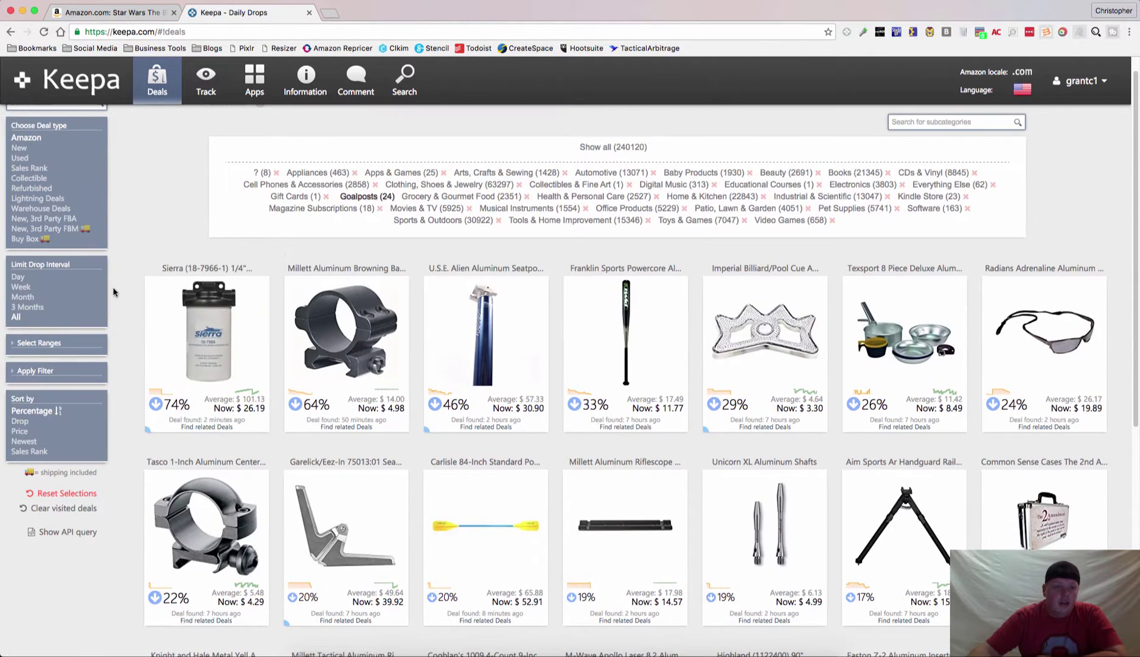
pyautogui.click(18, 277)
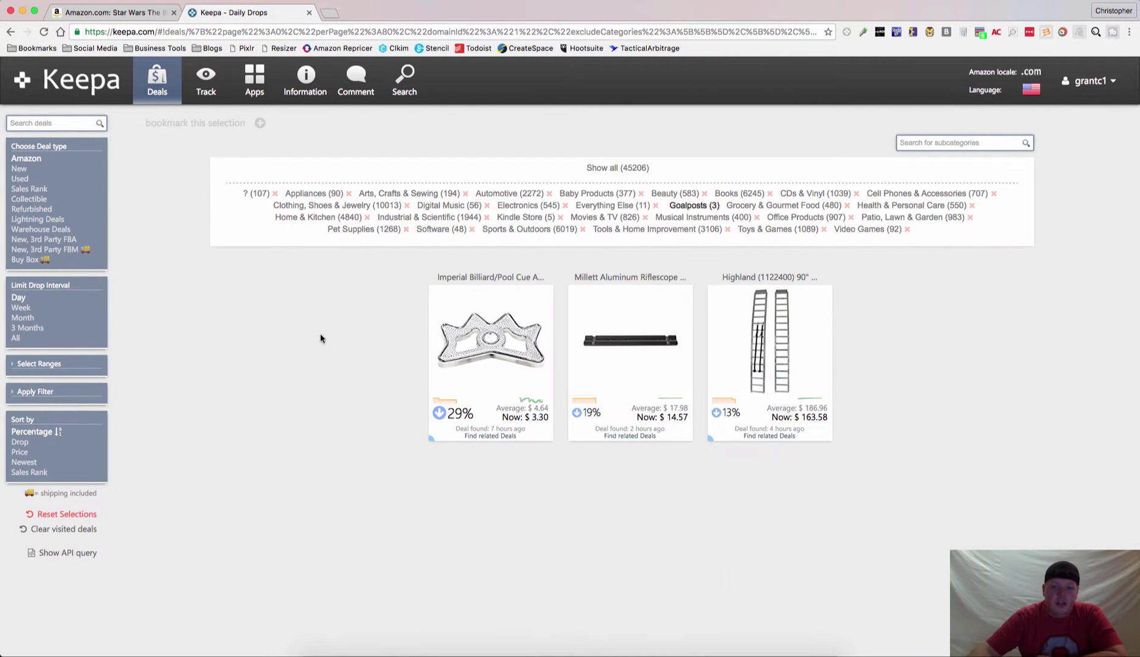
pyautogui.moveTo(514, 373)
pyautogui.moveTo(763, 375)
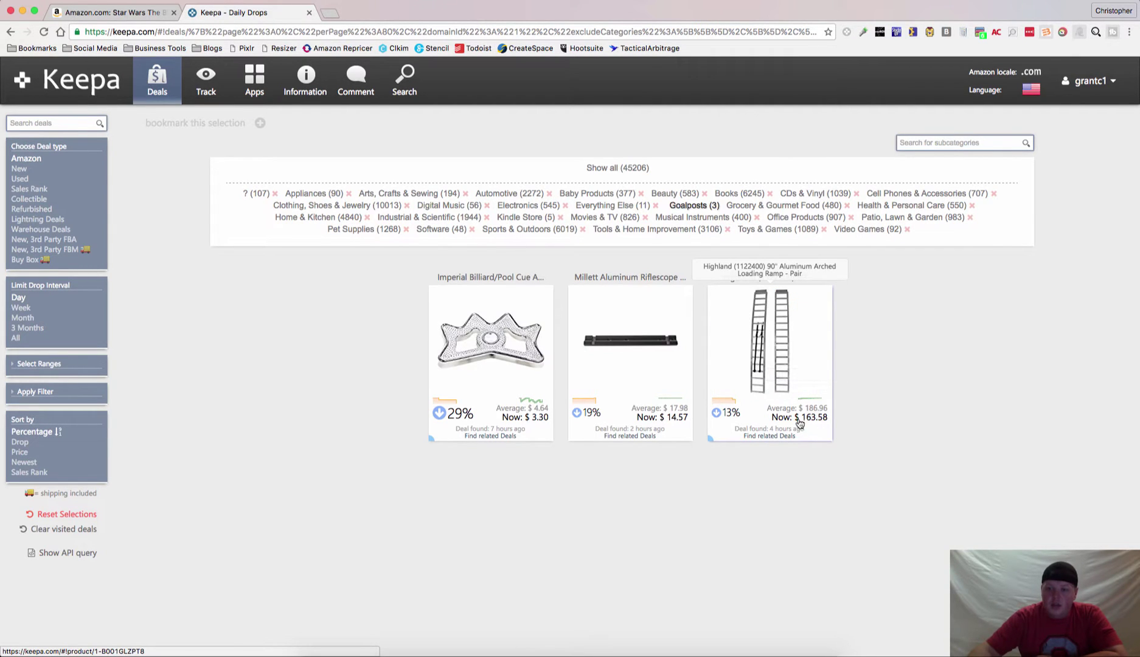
# Step: Track the Highland ramp at a $125 Amazon price with web push notifications, then close it
pyautogui.click(763, 368)
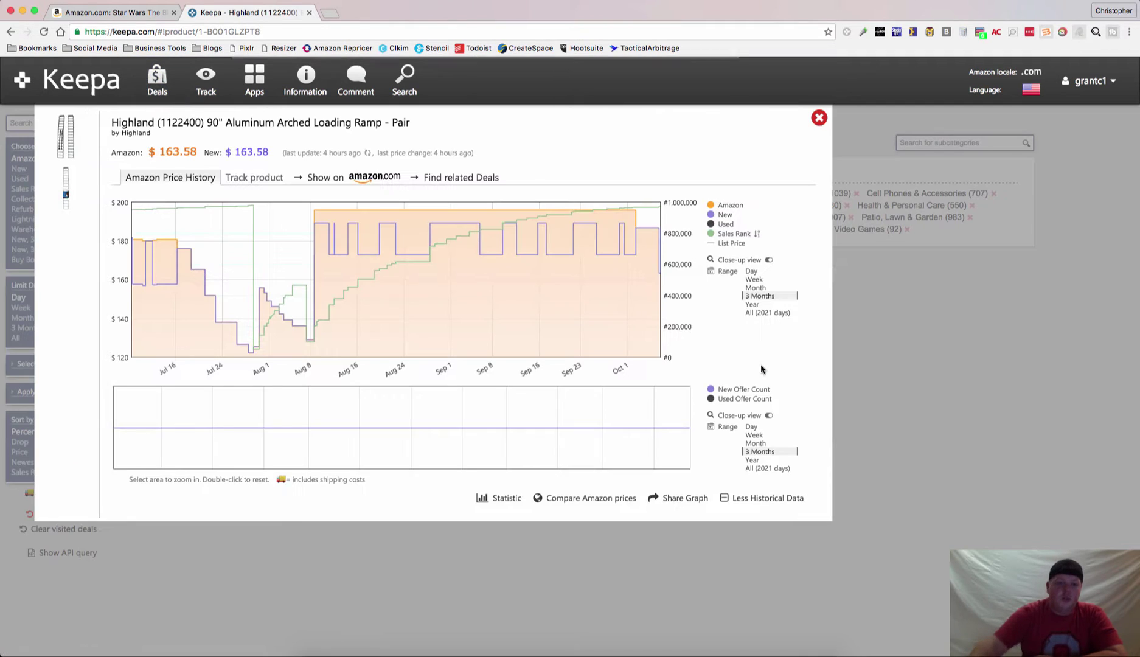
pyautogui.moveTo(311, 354)
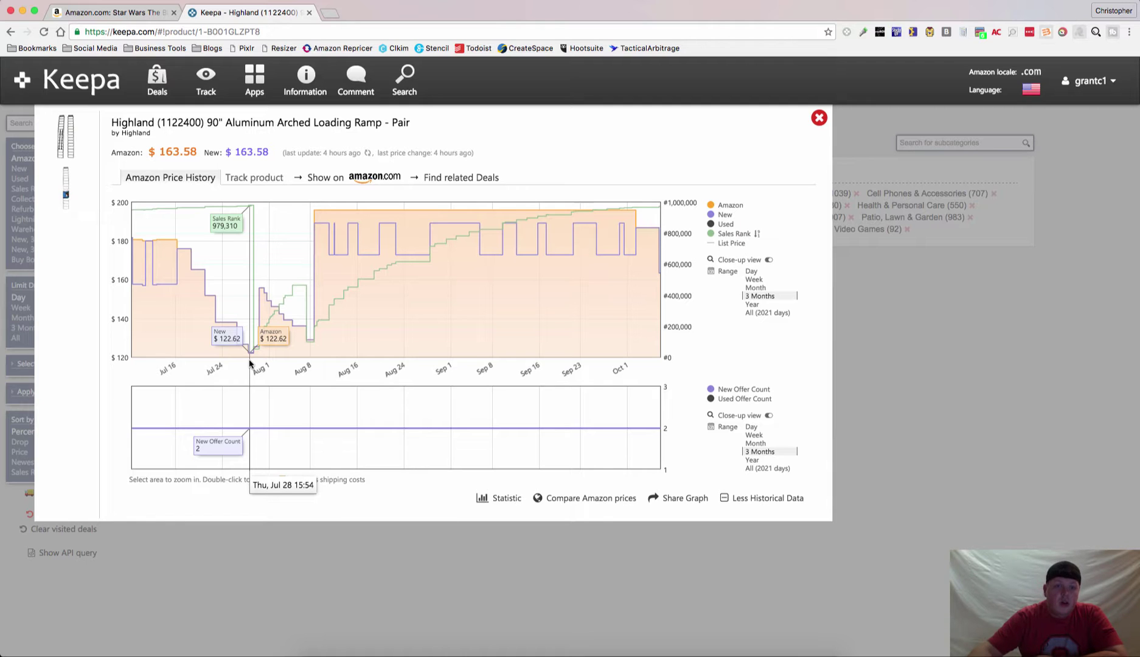
pyautogui.click(255, 178)
pyautogui.doubleClick(197, 321)
pyautogui.write('125')
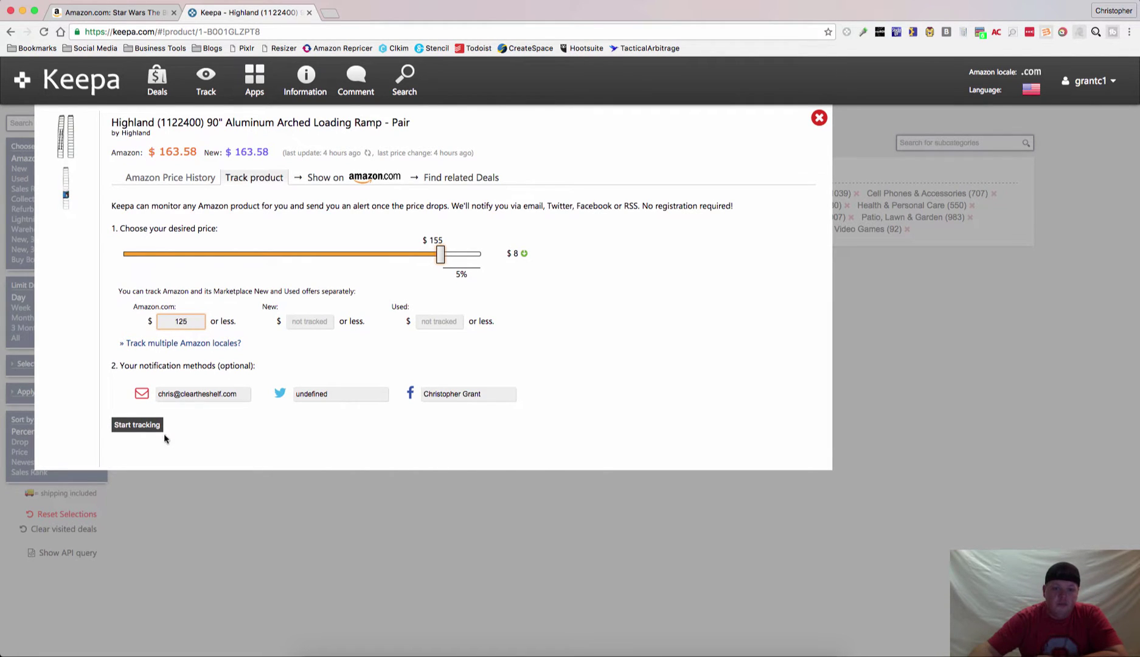
pyautogui.click(143, 425)
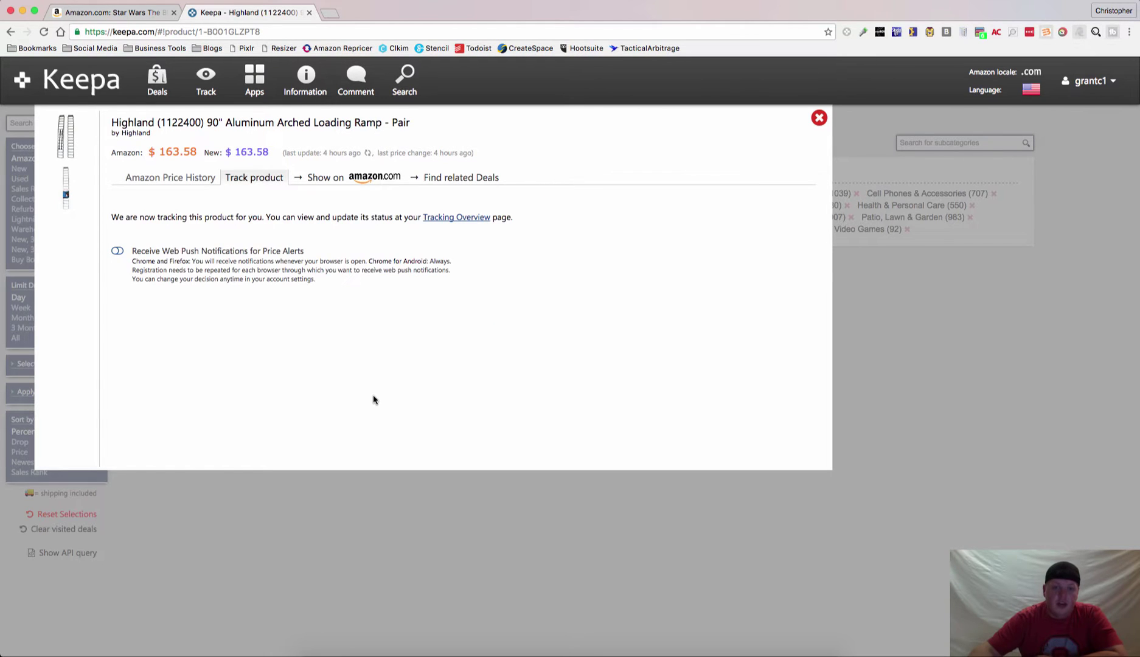
pyautogui.click(116, 252)
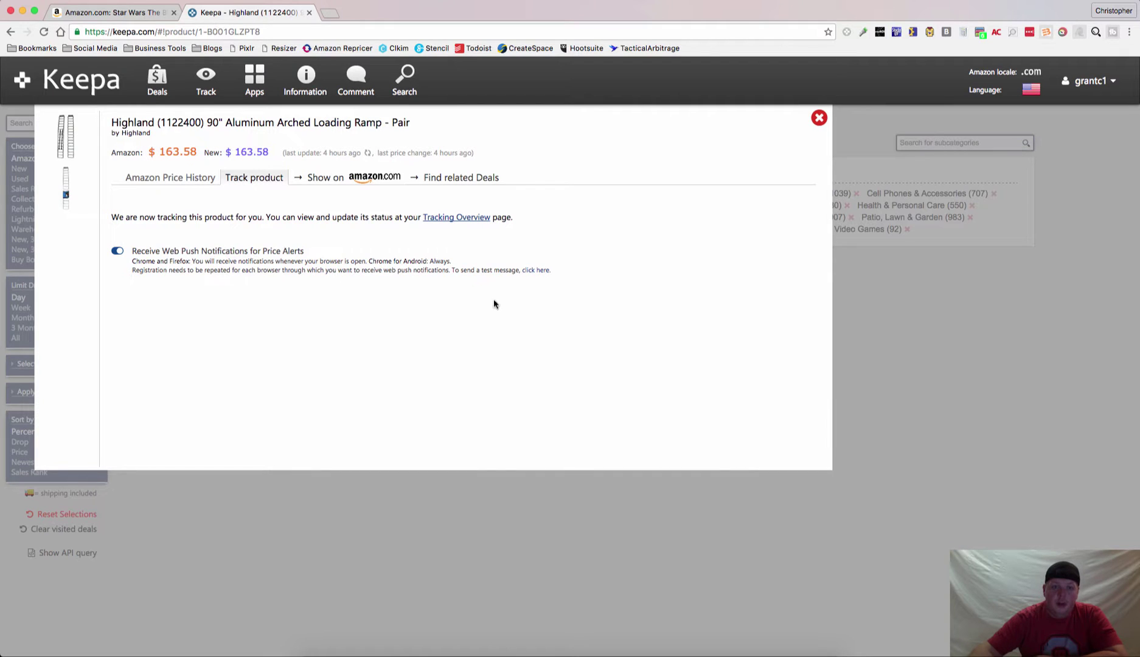
pyautogui.click(819, 117)
# Step: Show past-month Sports & Outdoors deals and open the AliveCor Kardia attachment plate's history
pyautogui.click(23, 318)
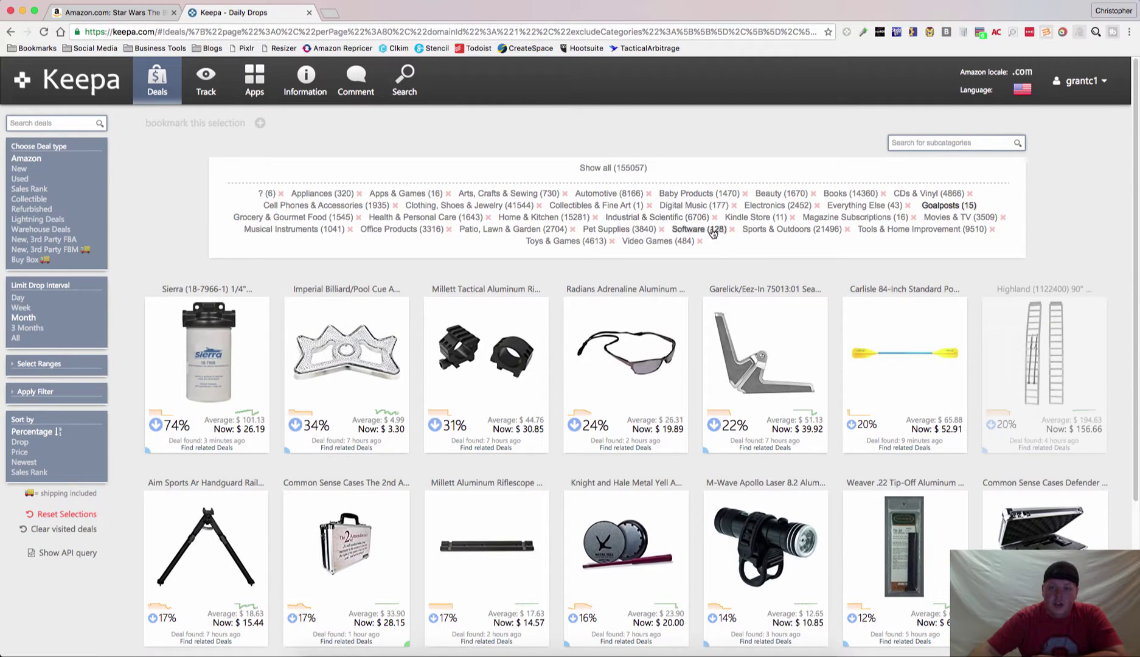
pyautogui.click(782, 230)
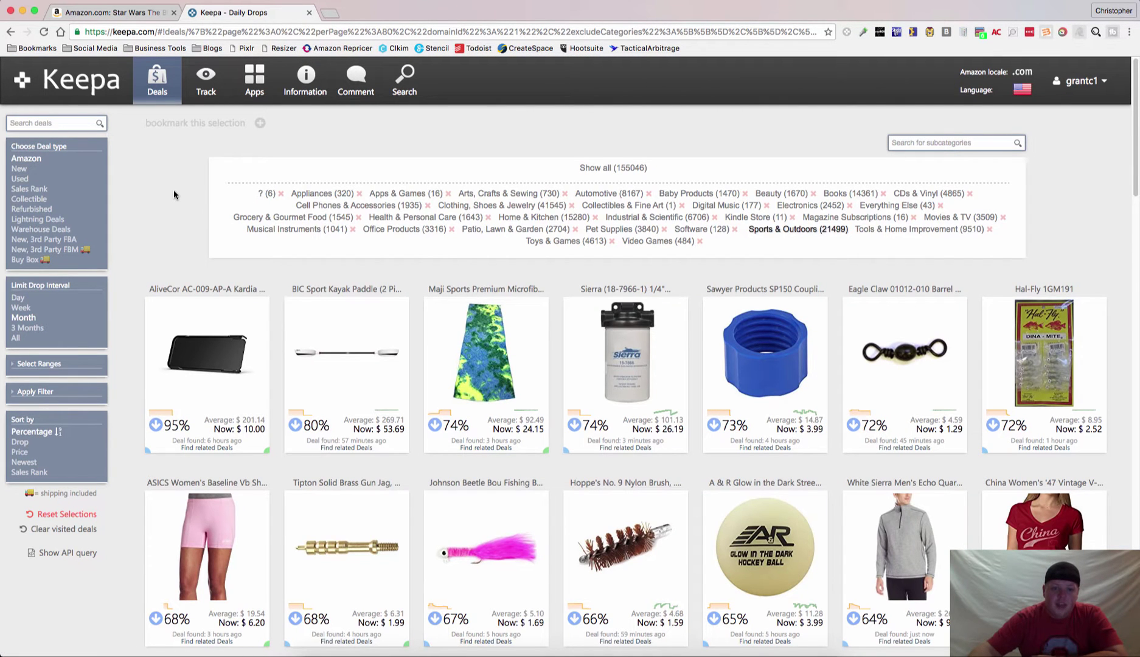
pyautogui.scroll(-2, 173, 194)
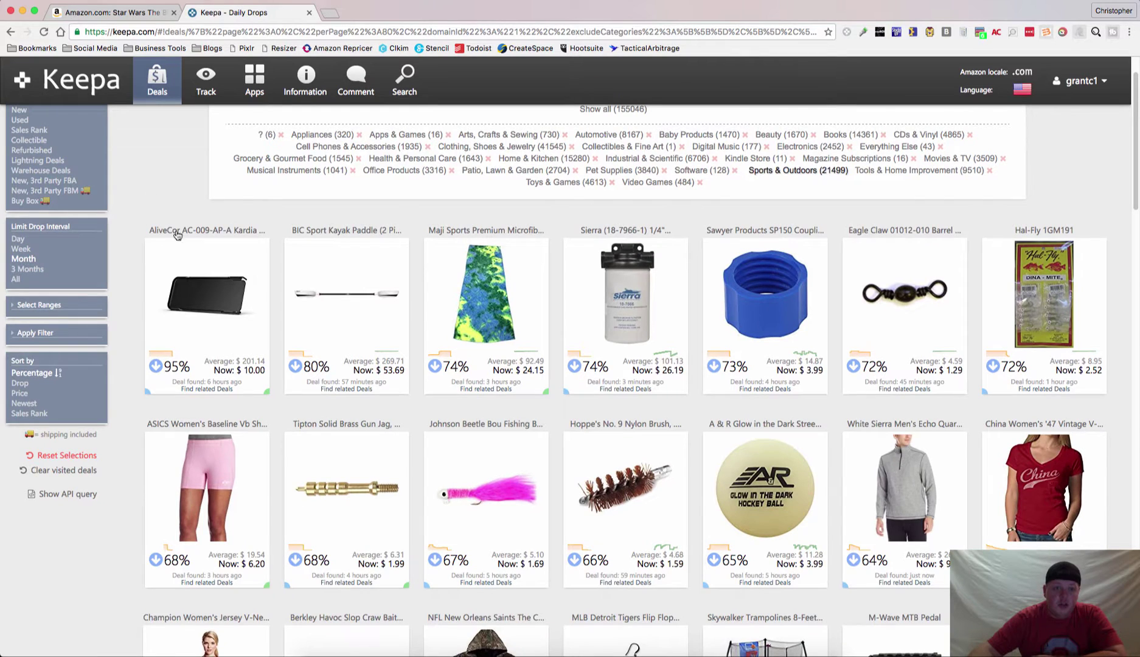
pyautogui.click(217, 329)
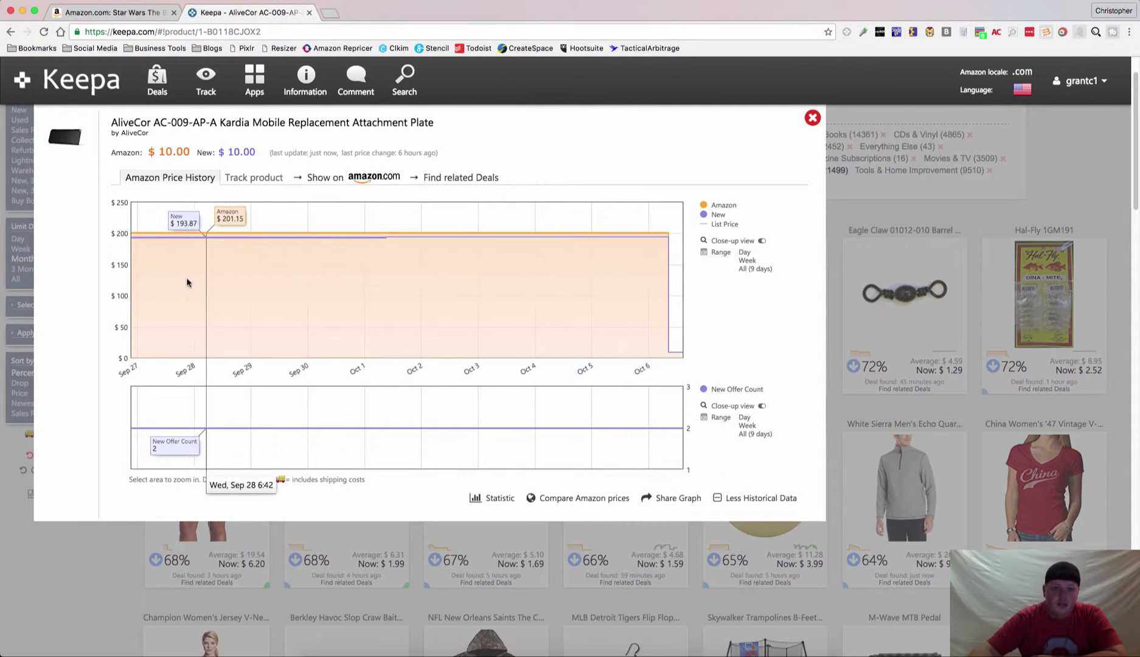
pyautogui.moveTo(73, 143)
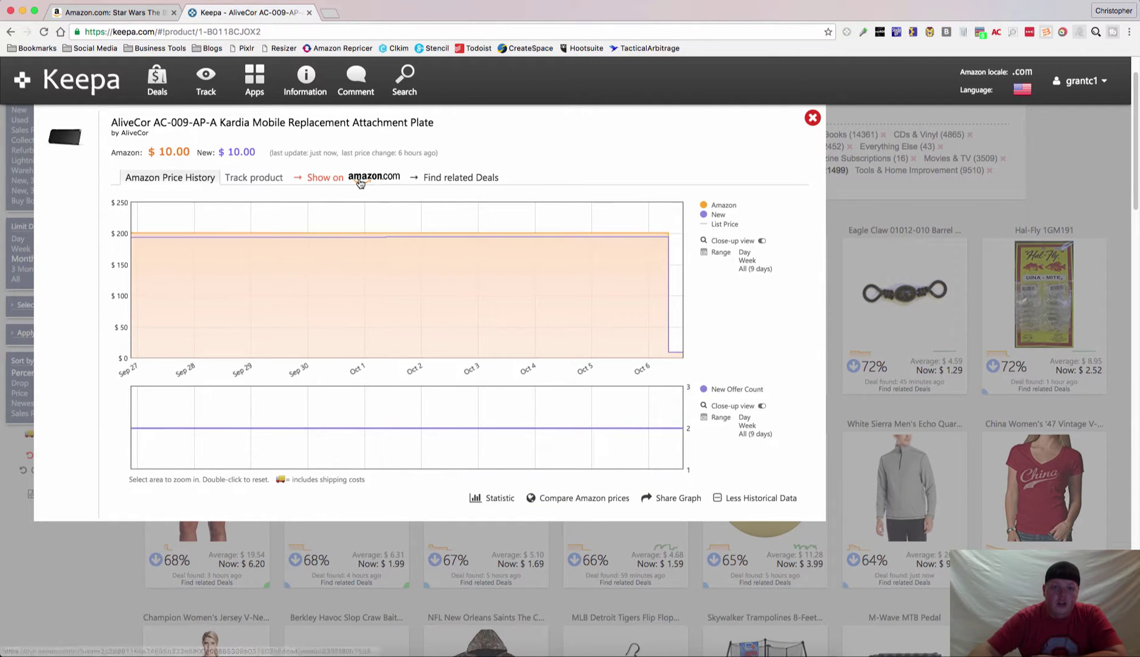
# Step: View the AliveCor attachment plate's Amazon listing and scroll through its Product Information
pyautogui.click(360, 181)
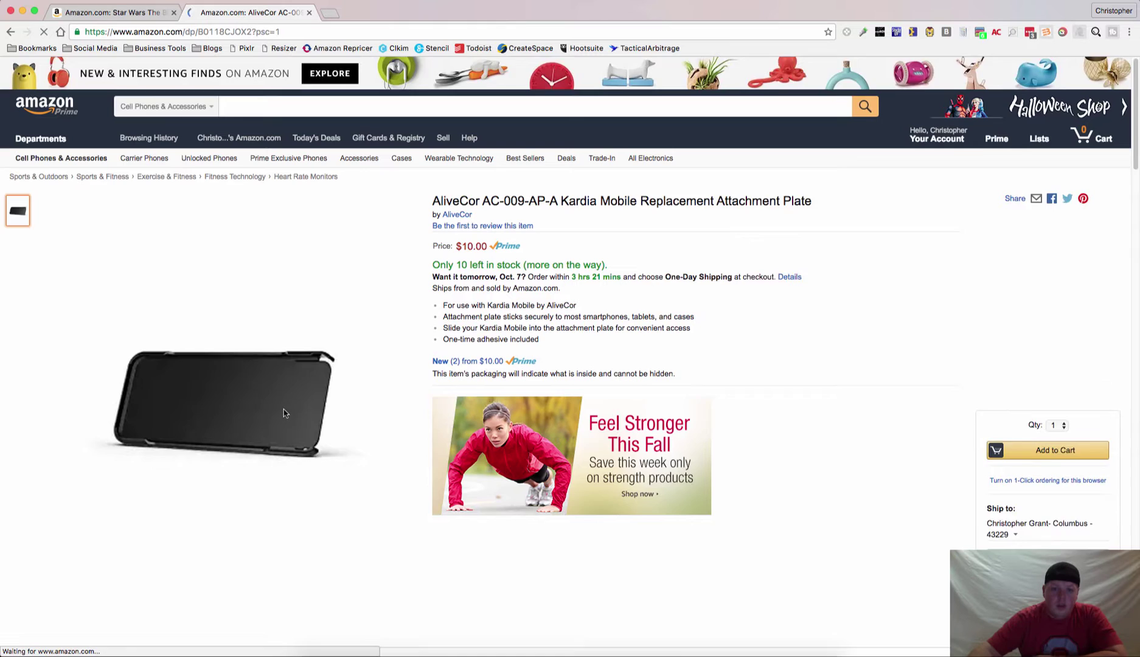
pyautogui.scroll(-5, 350, 427)
pyautogui.scroll(-15, 350, 427)
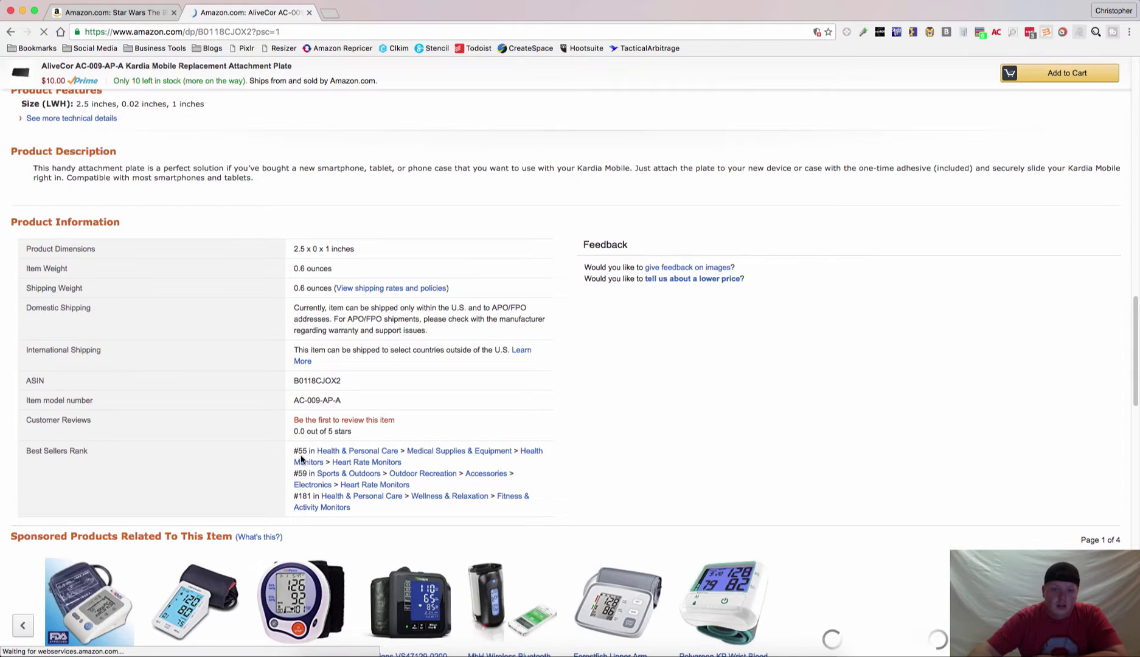
pyautogui.scroll(3, 336, 467)
pyautogui.scroll(-5, 337, 467)
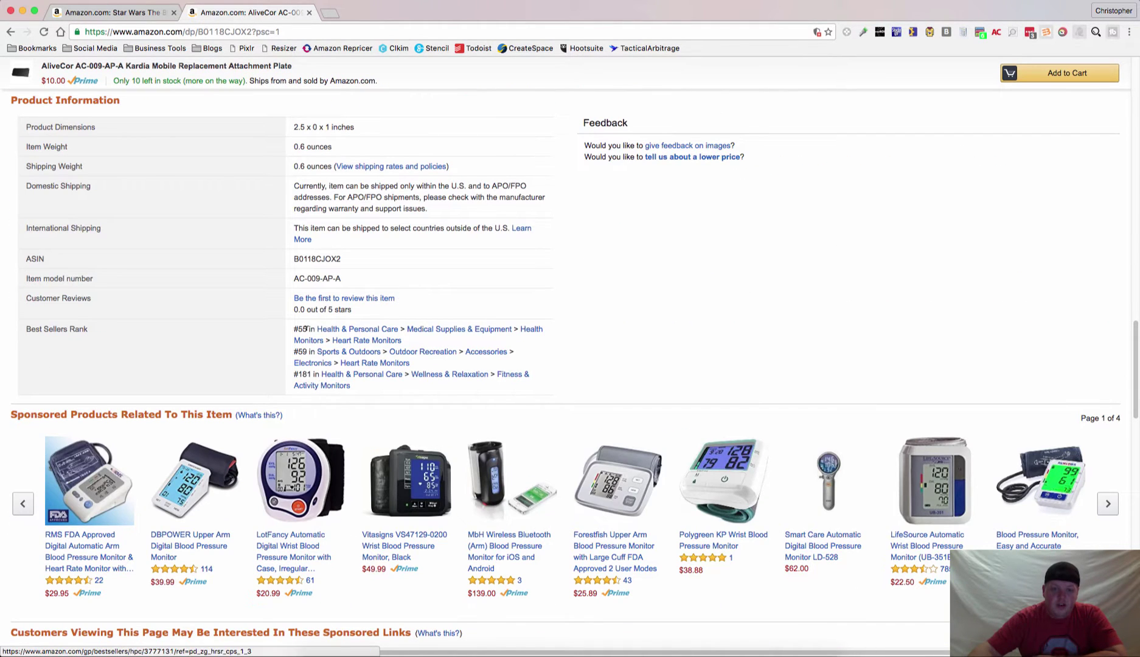
pyautogui.scroll(20, 413, 426)
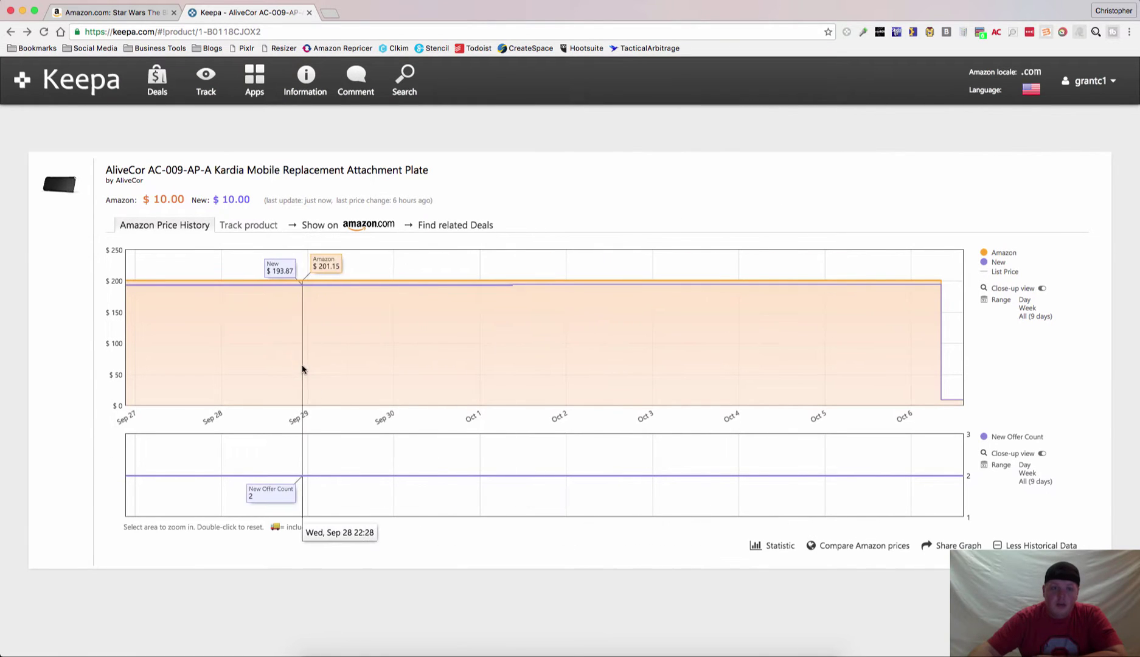
# Step: Scroll through the Daily Drops grid, then switch to the Amazon K-2SO figure page
pyautogui.click(157, 85)
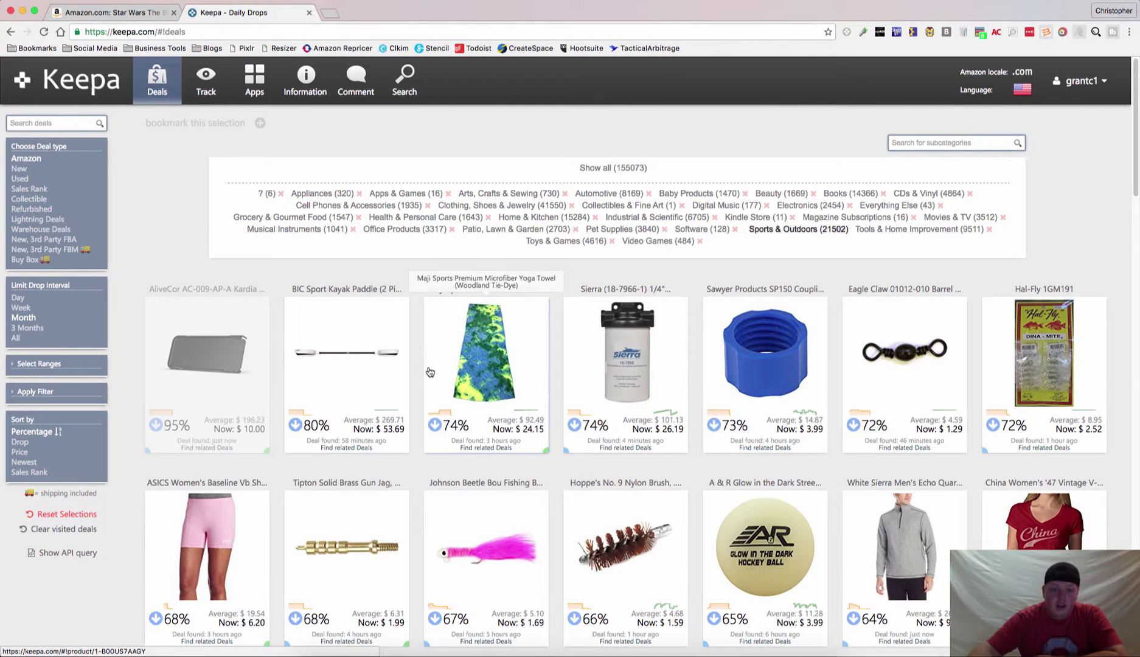
pyautogui.scroll(-2, 429, 371)
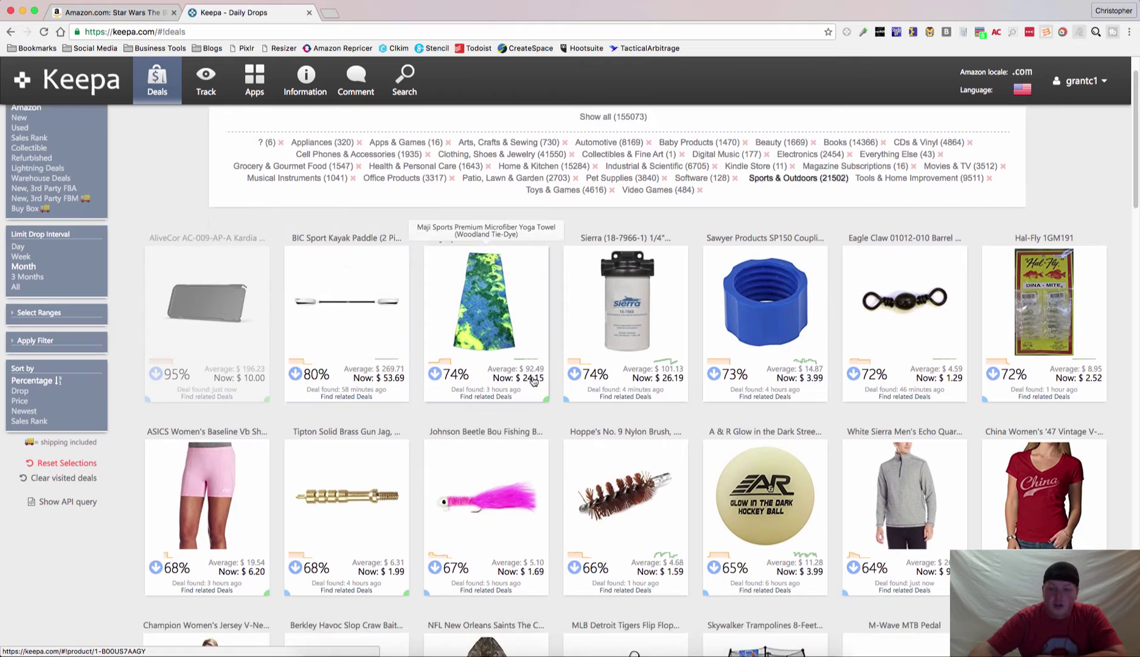
pyautogui.scroll(-1, 533, 380)
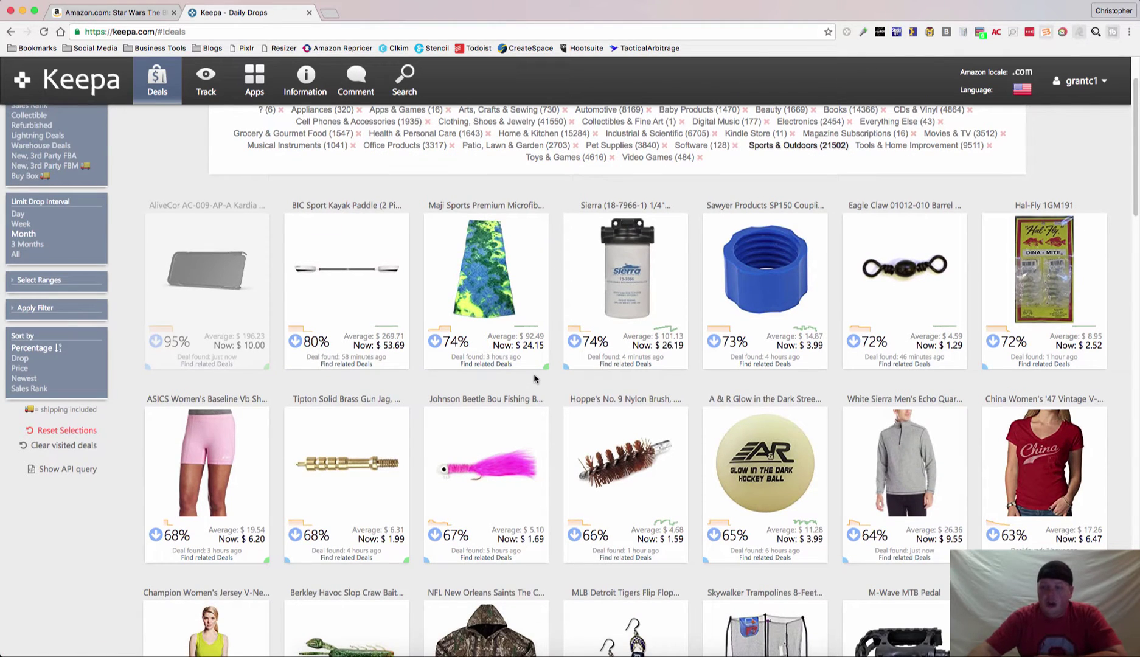
pyautogui.scroll(-1, 572, 377)
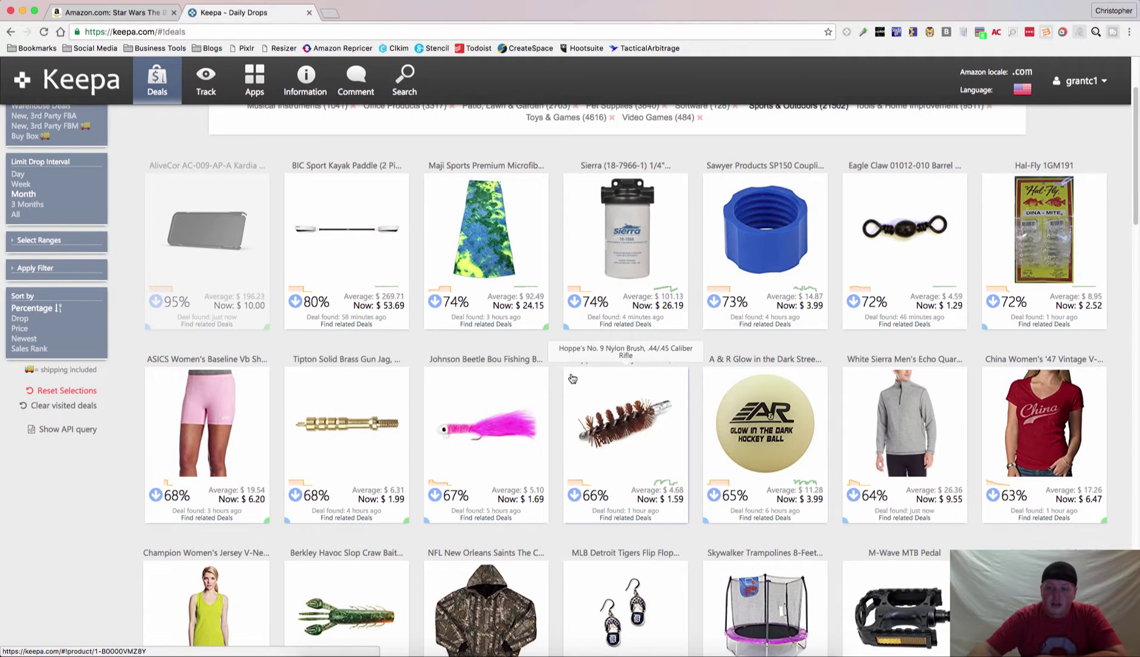
pyautogui.scroll(-3, 572, 379)
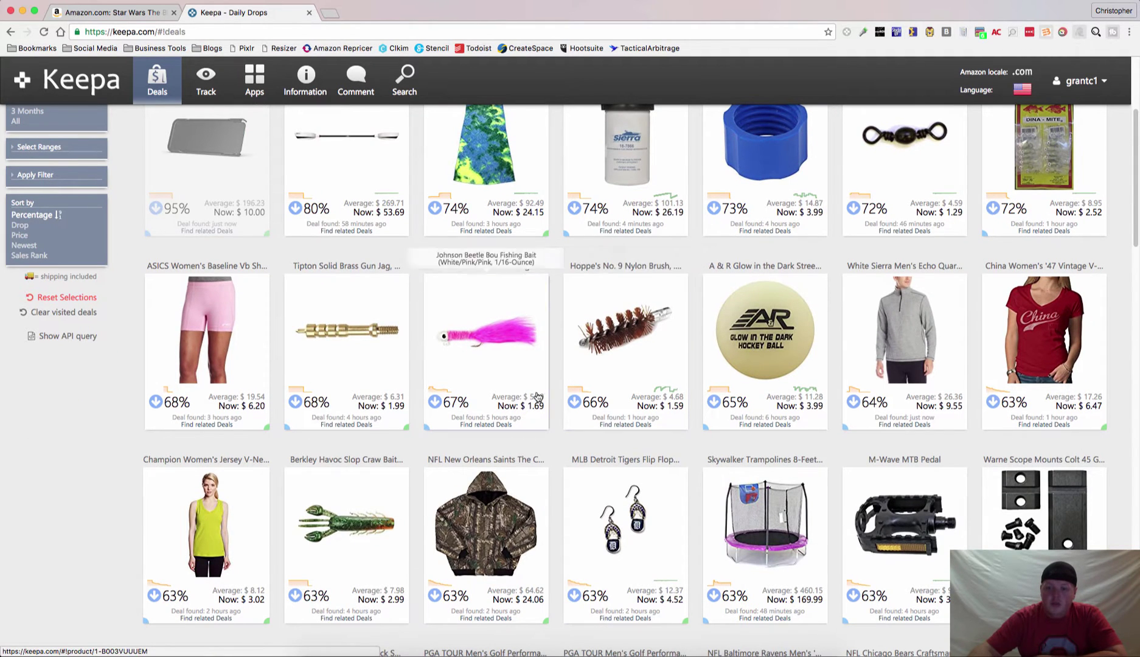
pyautogui.moveTo(505, 352)
pyautogui.scroll(7, 505, 351)
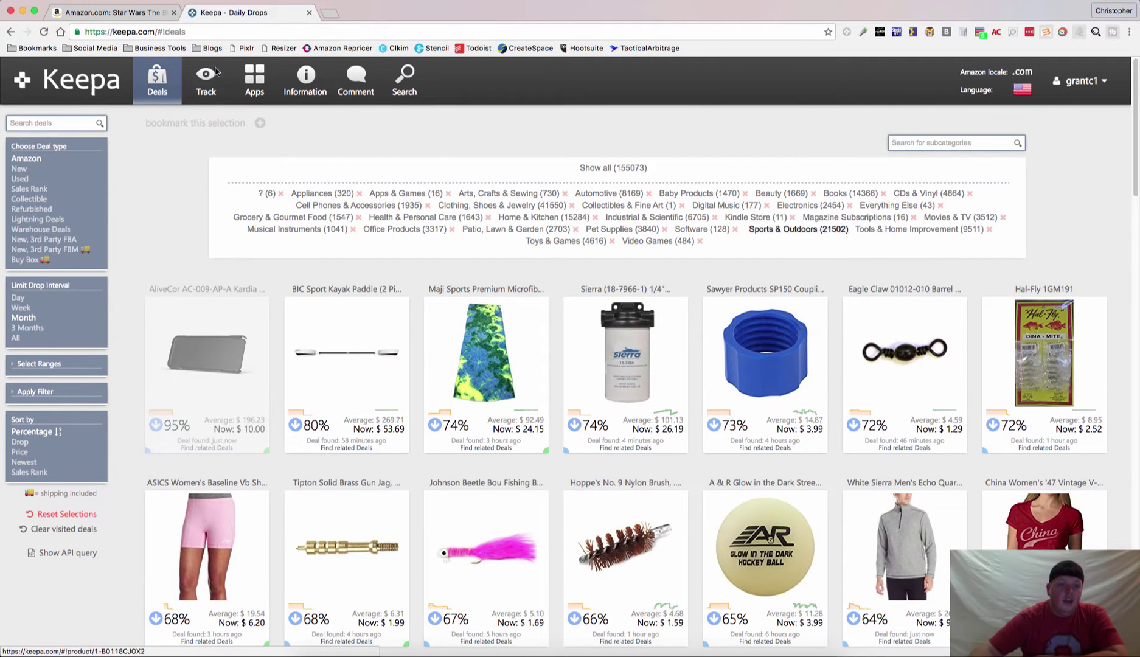
pyautogui.click(109, 12)
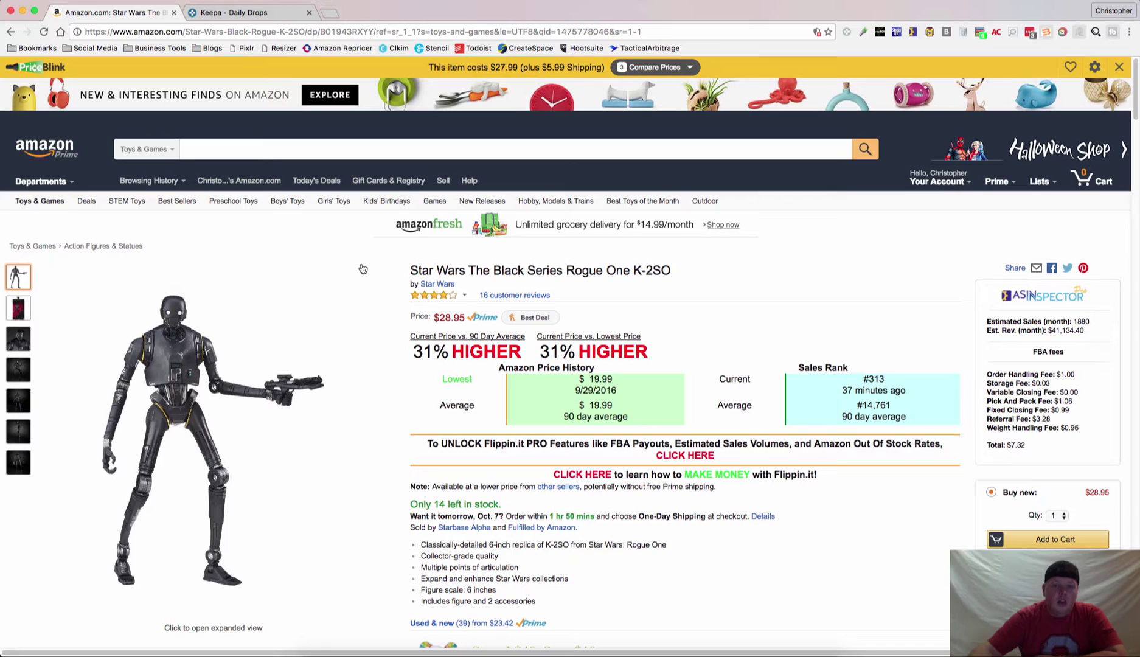
# Step: Scroll to the K-2SO page's Keepa box and collapse its offer-count chart
pyautogui.scroll(-1, 578, 170)
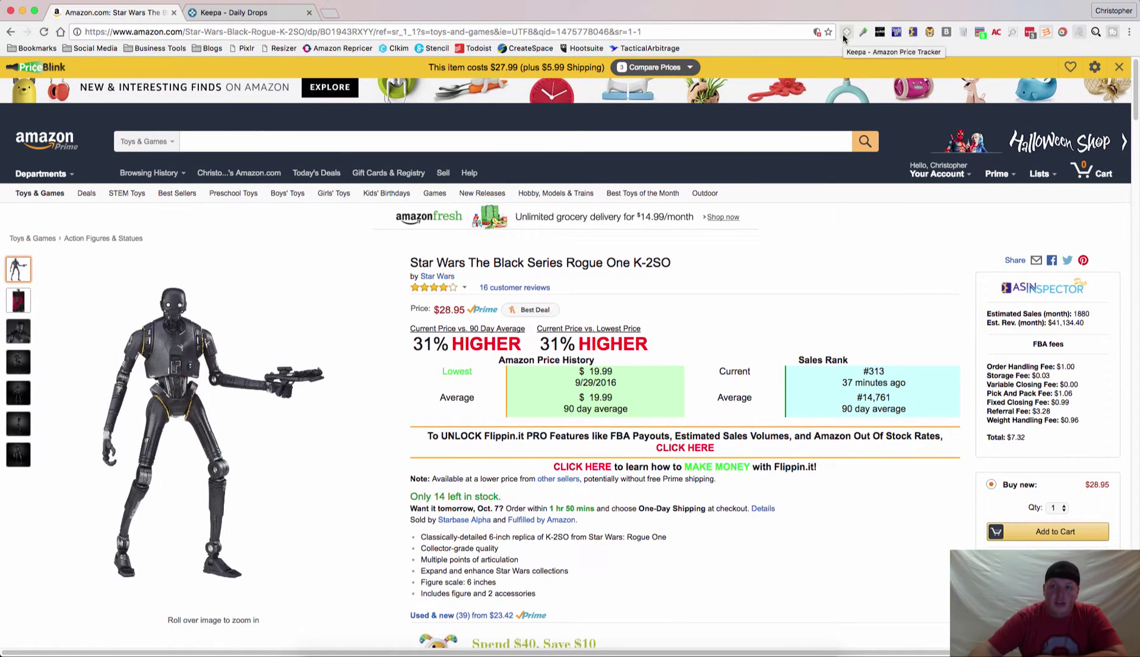
pyautogui.scroll(-10, 505, 281)
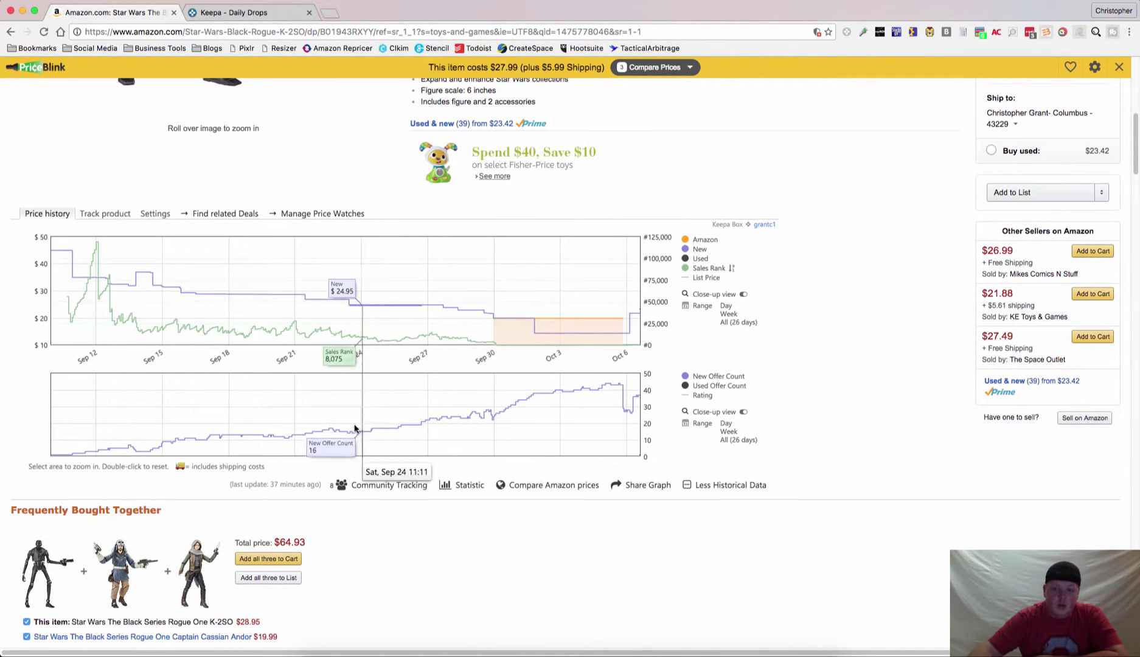
pyautogui.click(700, 485)
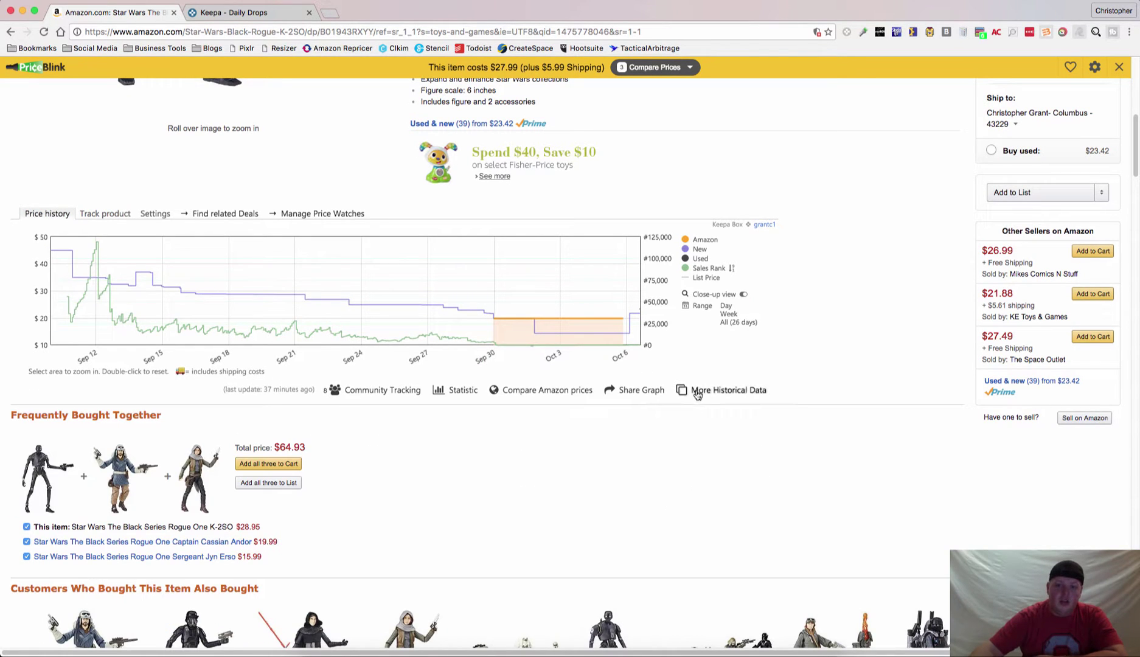
# Step: Expand the Keepa offer-count chart again and set the range to All (26 days)
pyautogui.click(729, 393)
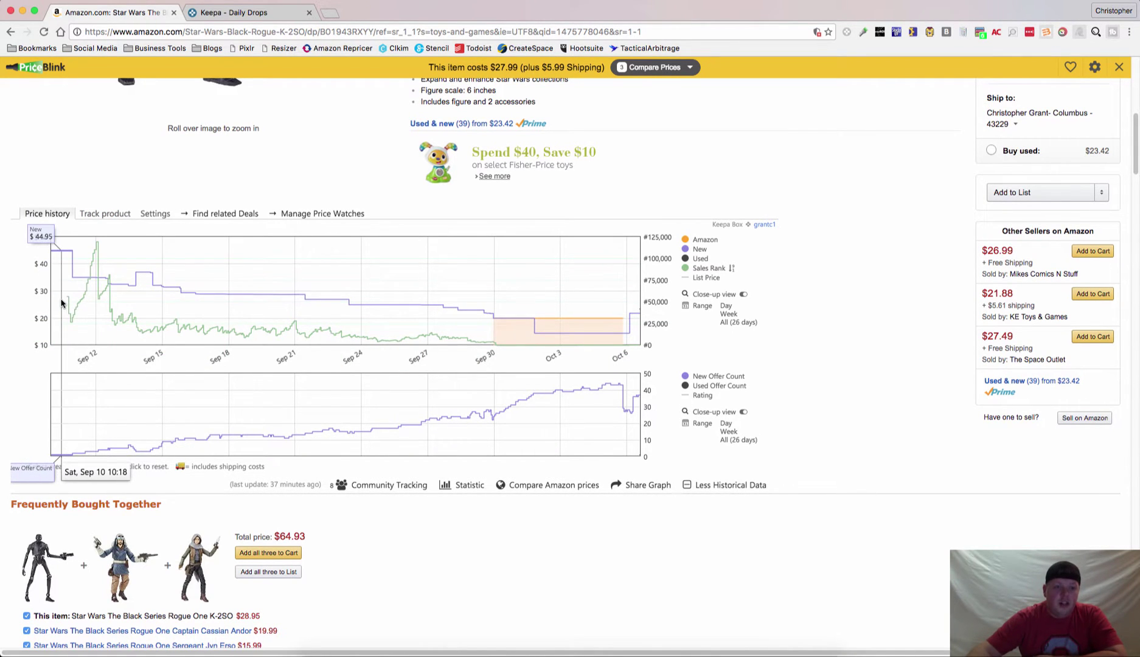
pyautogui.click(734, 326)
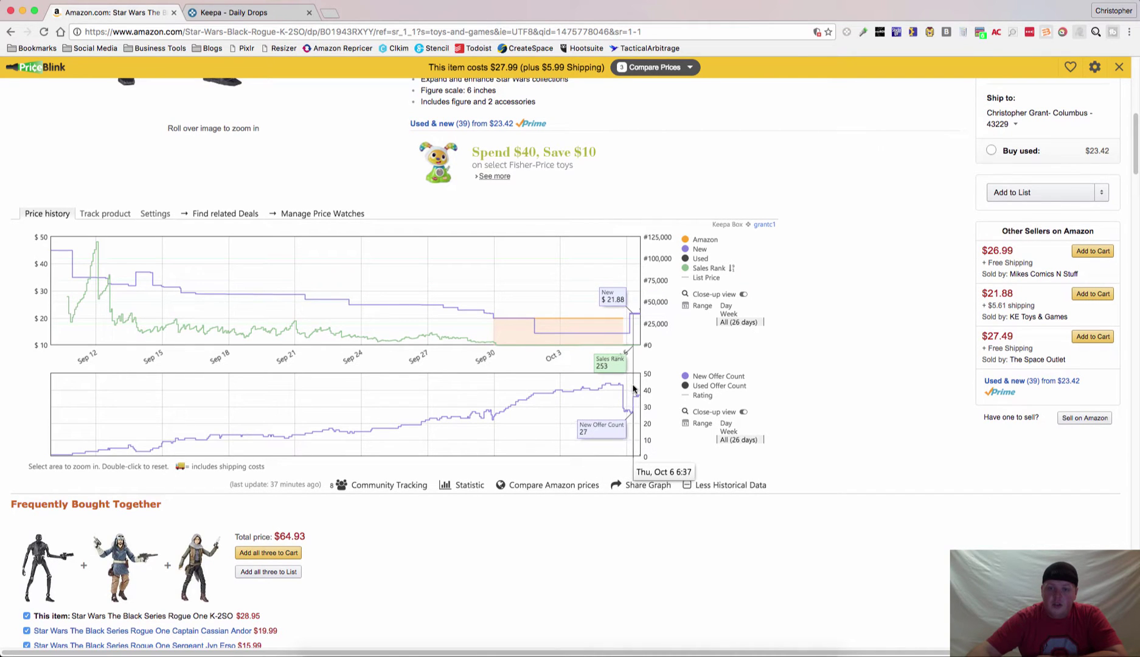
# Step: Scroll the K-2SO page back up to the Keepa chart box
pyautogui.scroll(8, 641, 388)
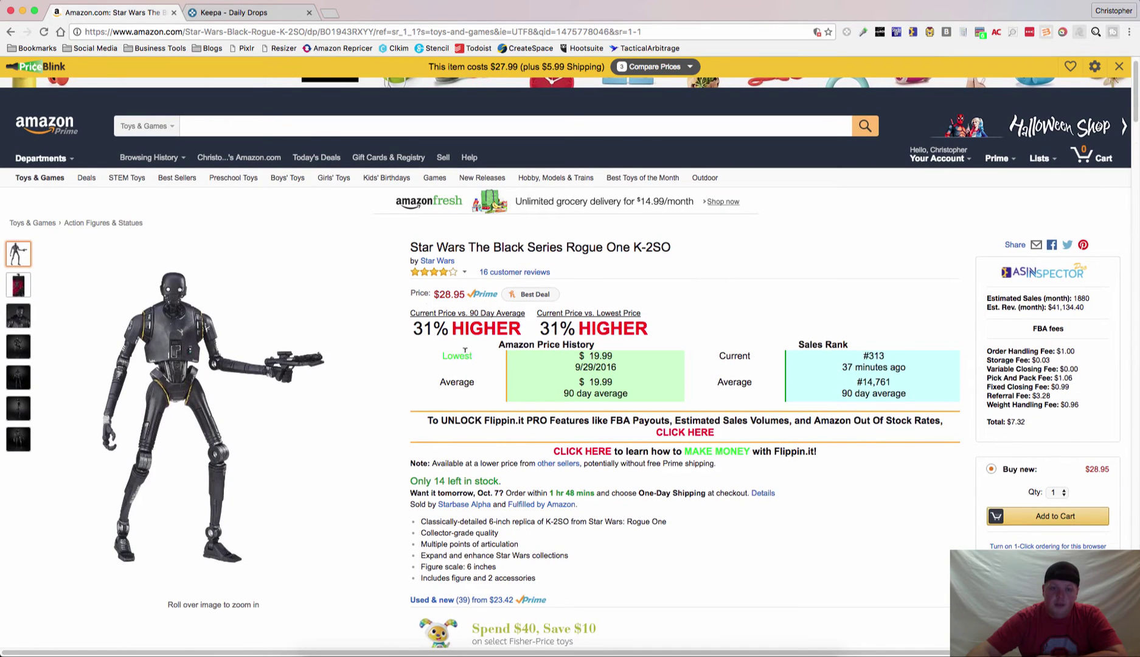
pyautogui.scroll(-10, 547, 341)
pyautogui.scroll(2, 583, 356)
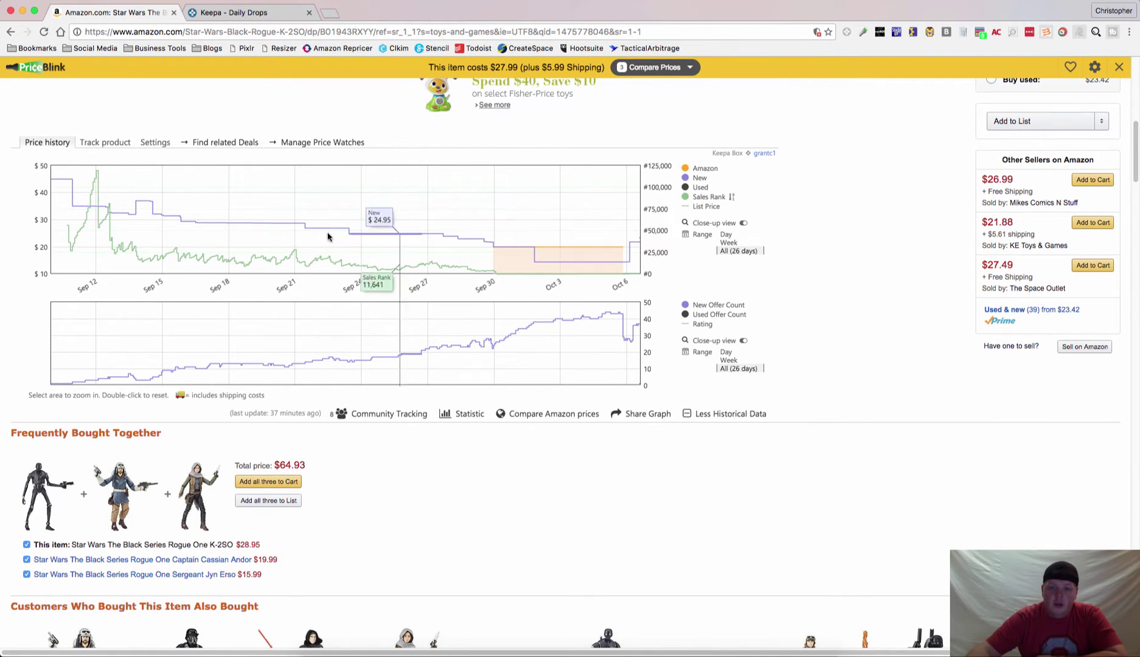
# Step: Set a $20.00 Amazon price-drop alert for the K-2SO figure and start tracking it
pyautogui.click(113, 142)
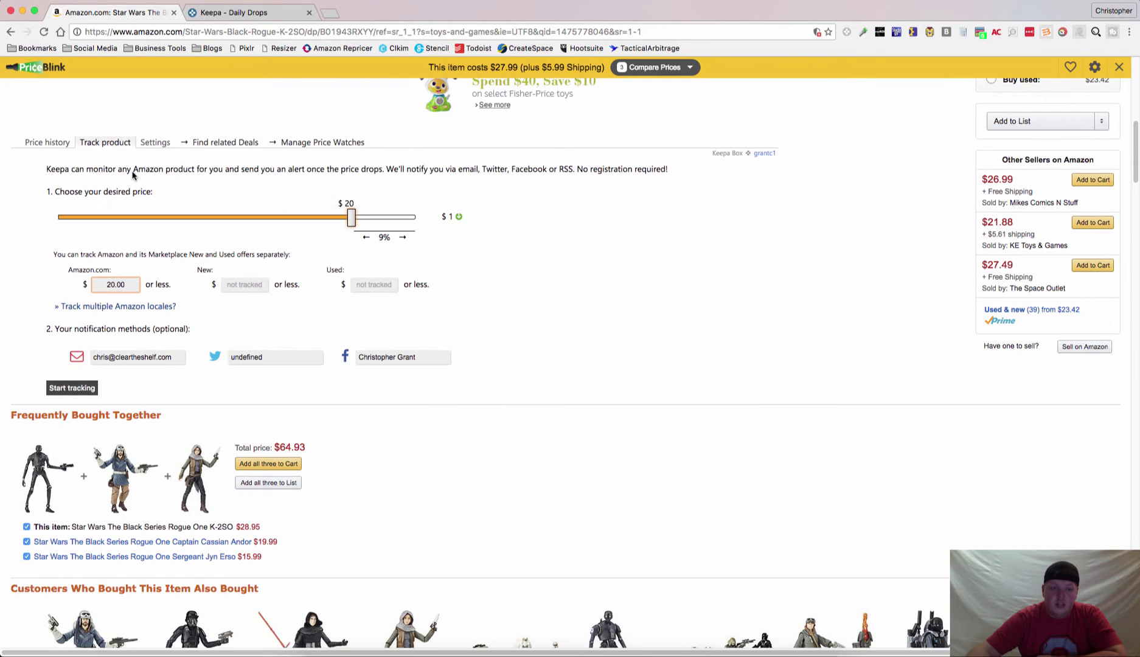
pyautogui.moveTo(352, 216); pyautogui.dragTo(253, 223)
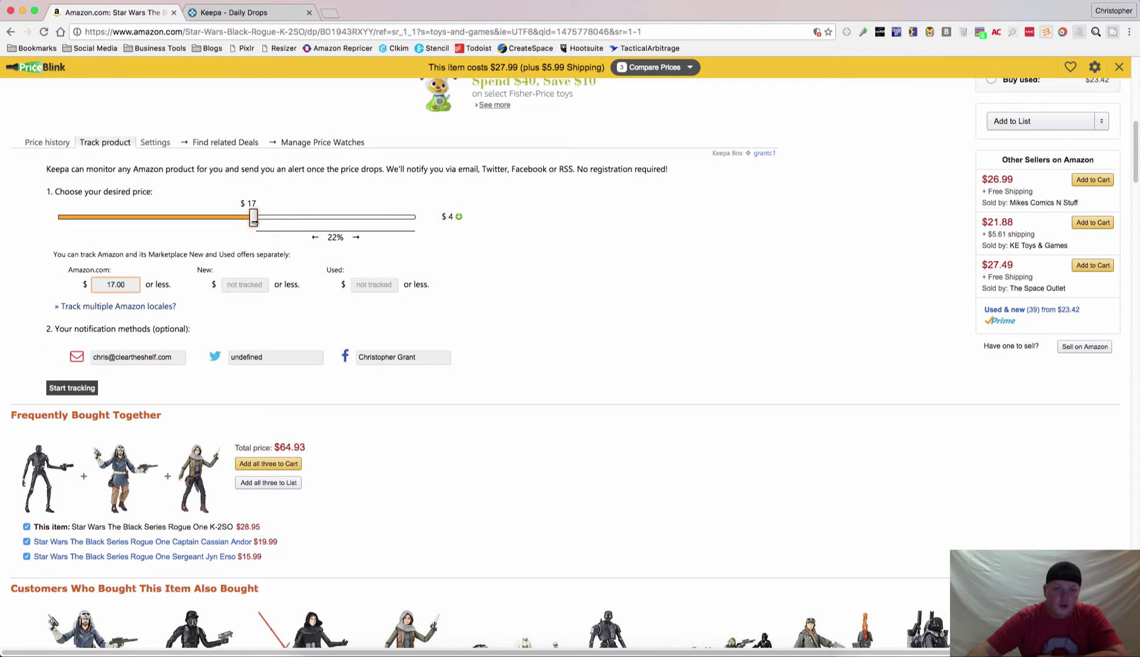
pyautogui.moveTo(253, 223); pyautogui.dragTo(353, 224)
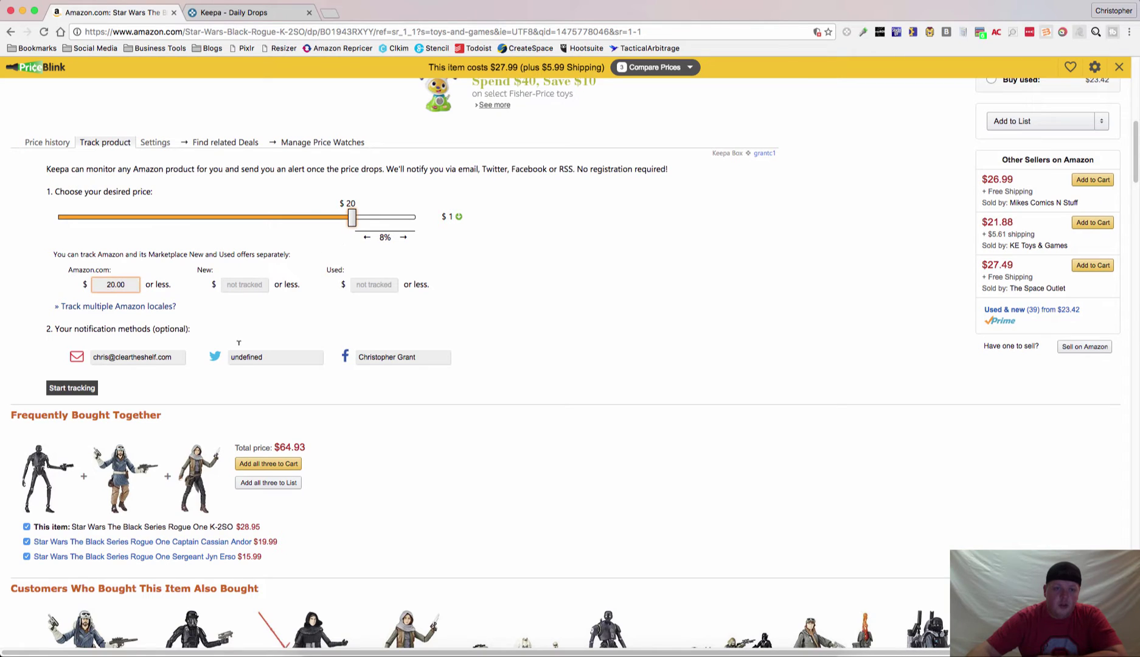
pyautogui.click(92, 390)
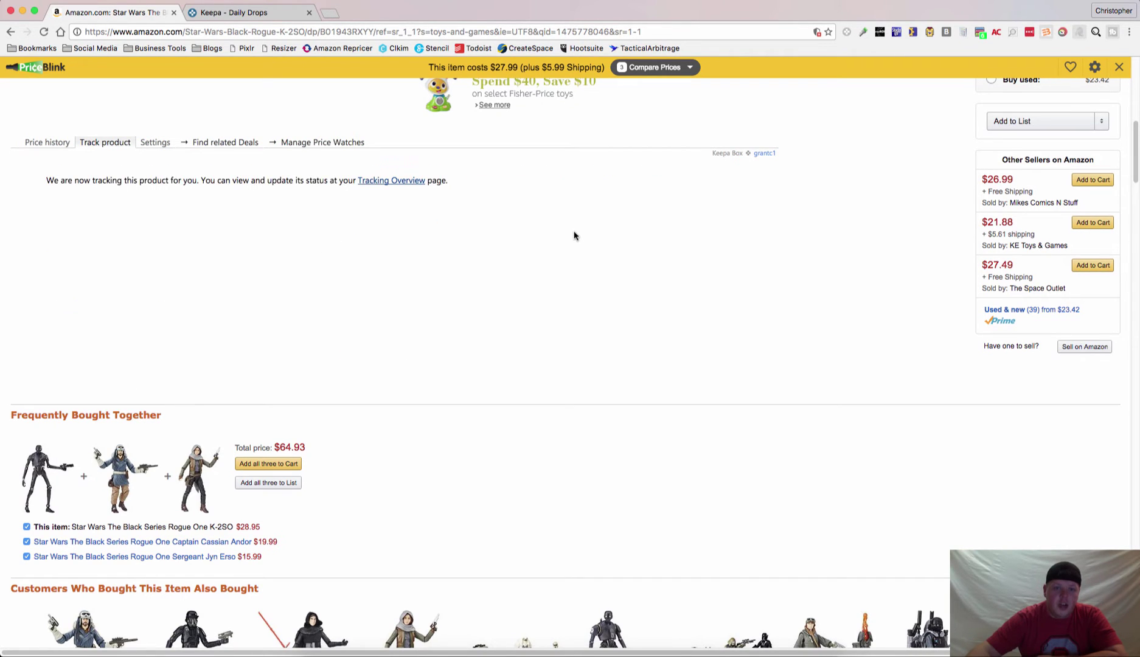
# Step: Return to the K-2SO figure's Keepa price history, showing New at about $21.88 with 27 offers
pyautogui.click(47, 144)
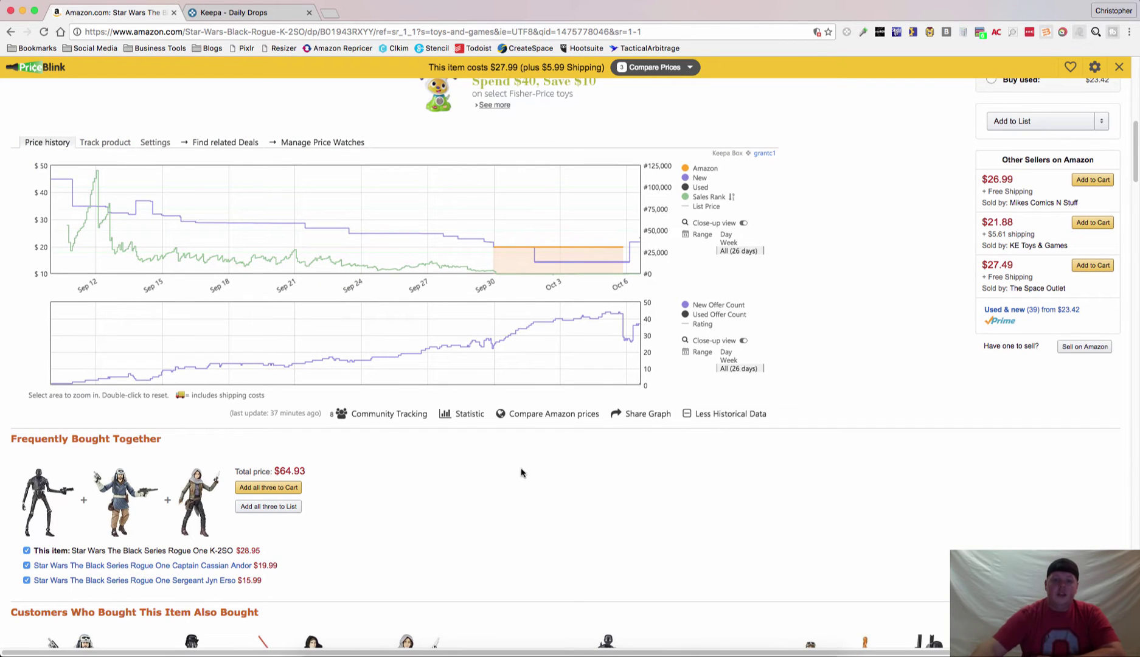
pyautogui.moveTo(458, 420)
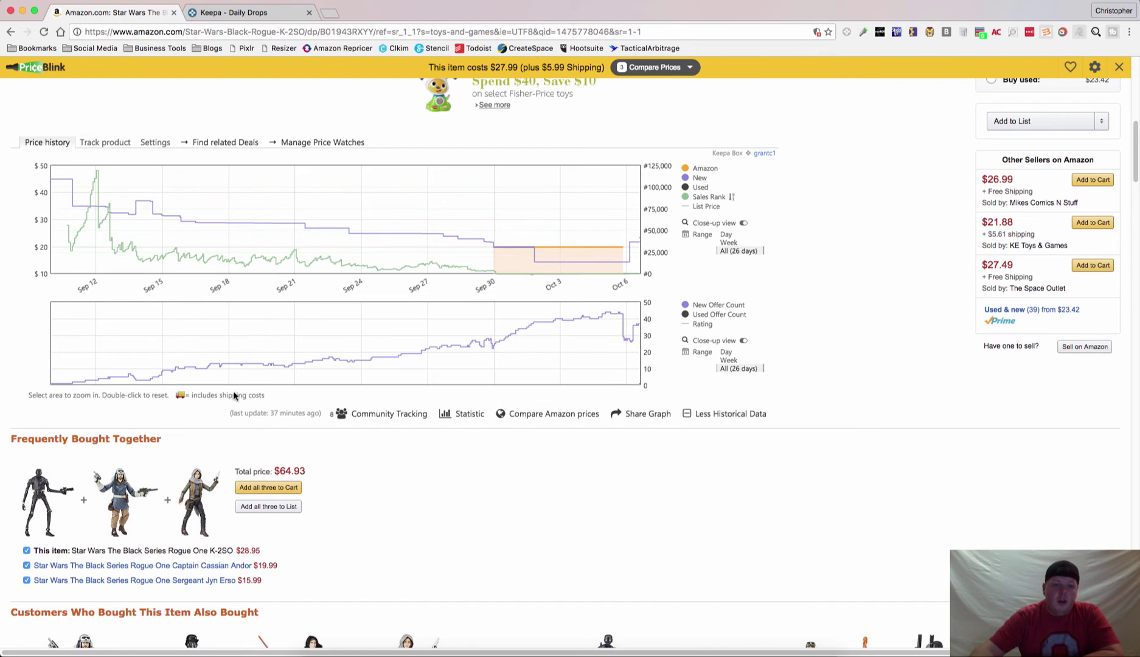
pyautogui.moveTo(435, 372)
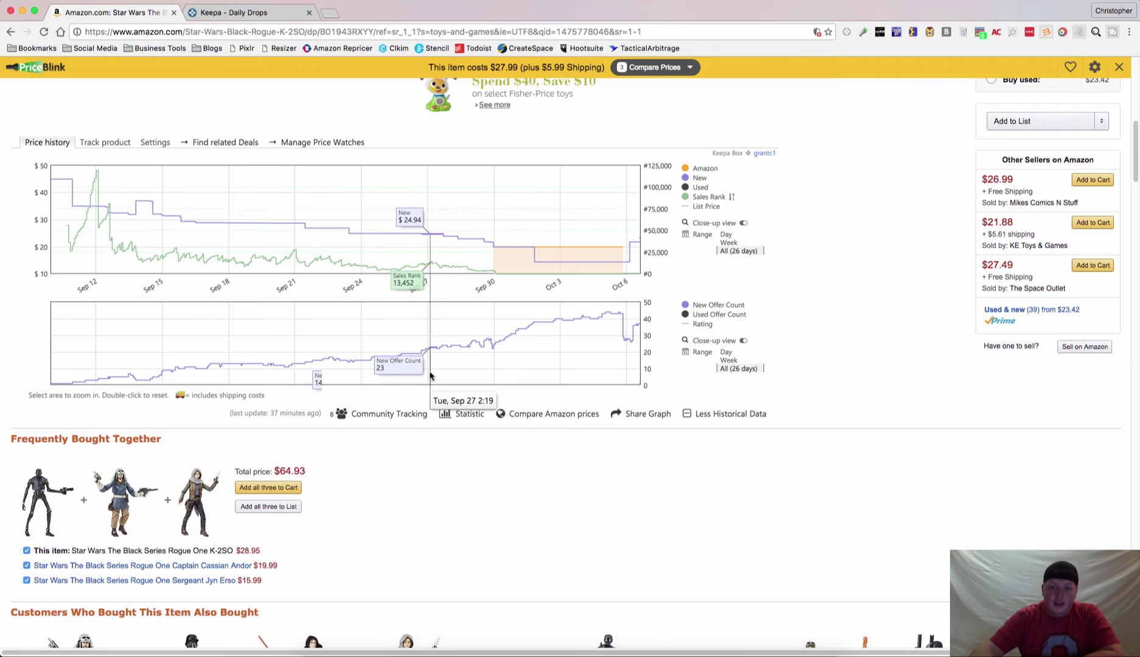